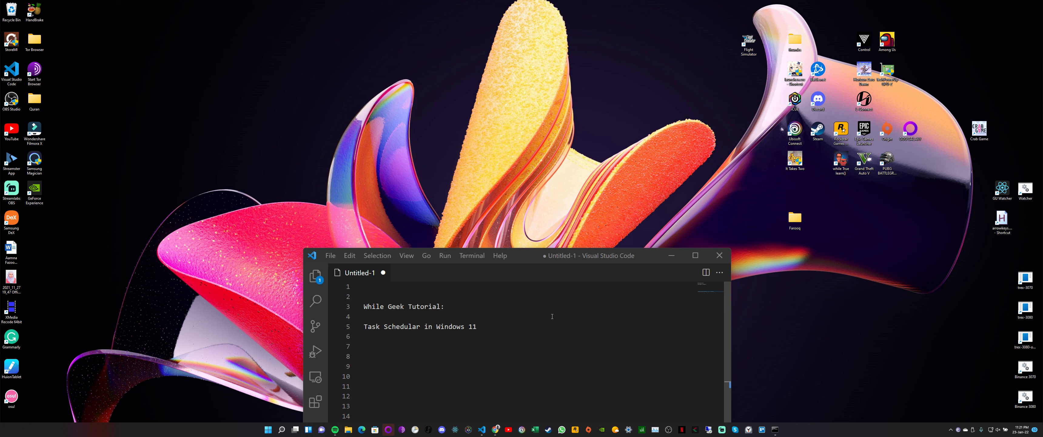
Search the Start menu for 'task s' and launch Task Scheduler as administrator
{"action": "key", "text": "super"}
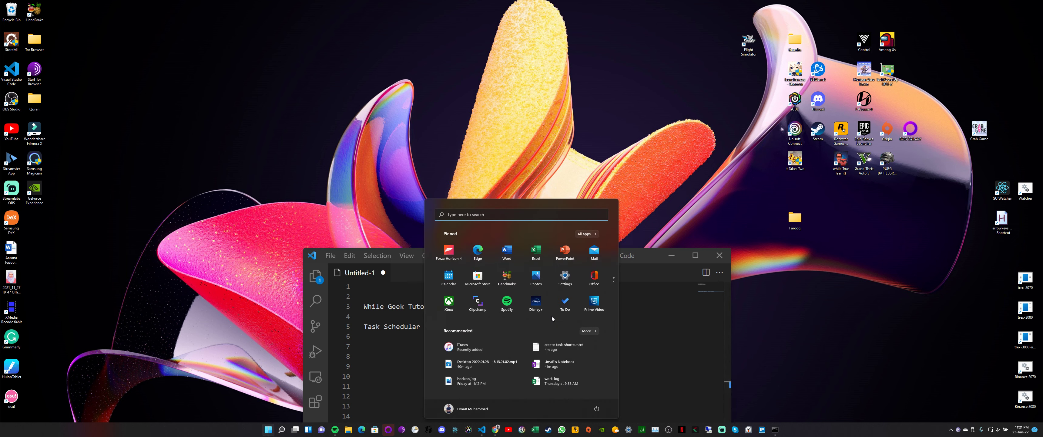
{"action": "type", "text": "task s"}
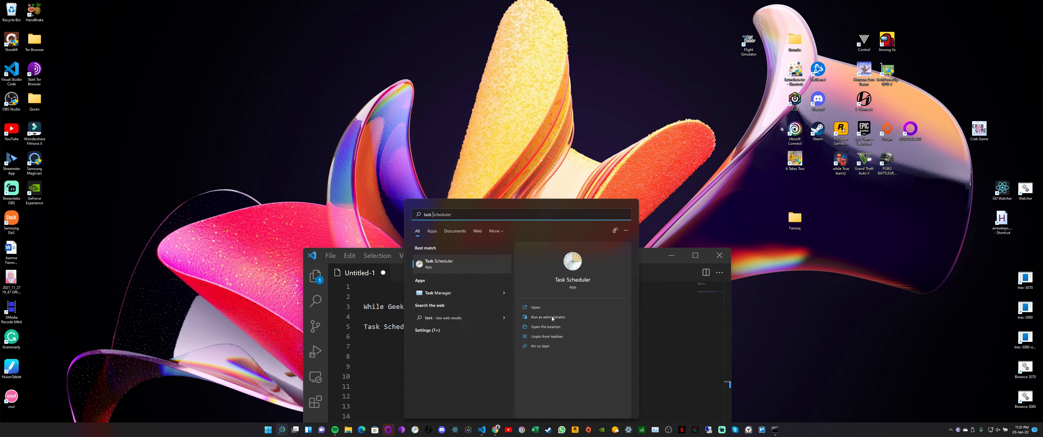
{"action": "left_click", "coordinate": [551, 316]}
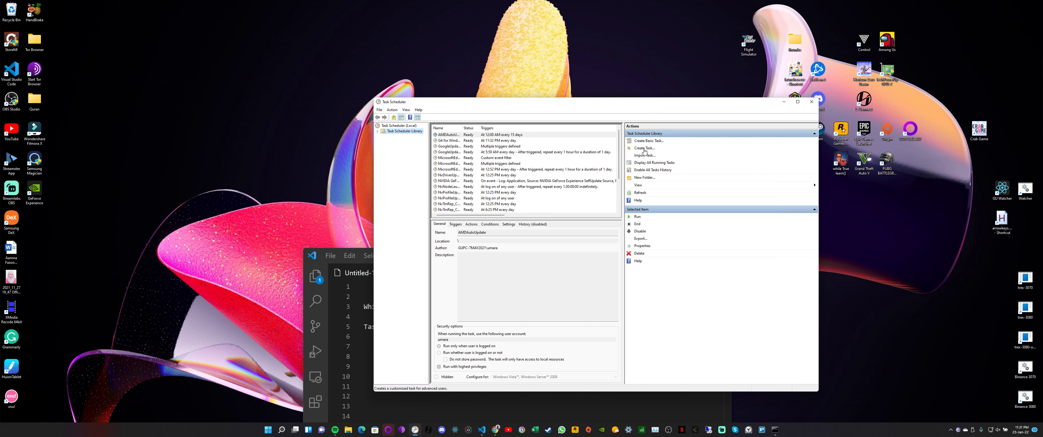
Create a task named 'trex mining' described 'Auto start mining on windows startup', running with highest privileges
{"action": "left_click", "coordinate": [645, 148]}
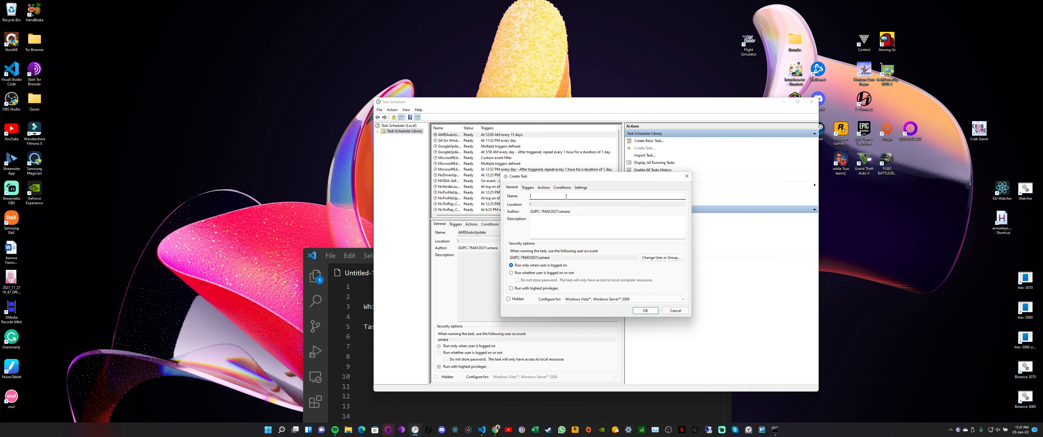
{"action": "left_click_drag", "start_coordinate": [552, 182], "coordinate": [454, 141]}
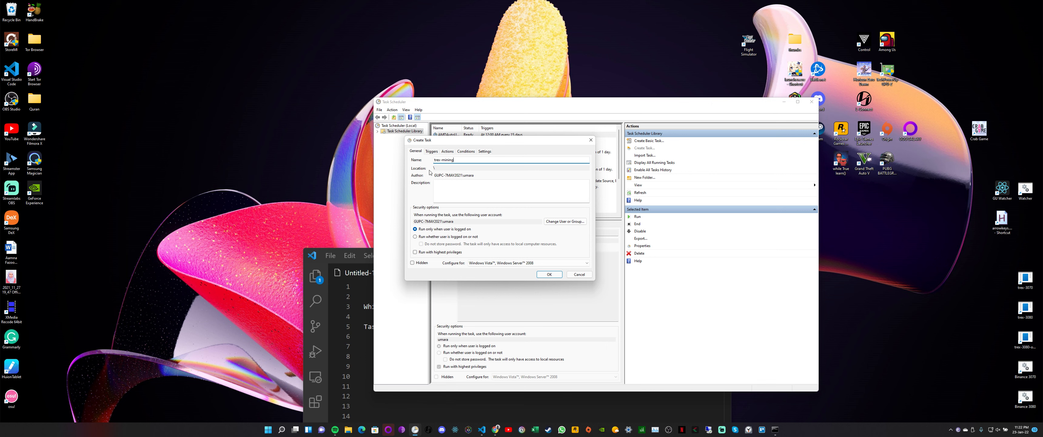
{"action": "left_click", "coordinate": [459, 195]}
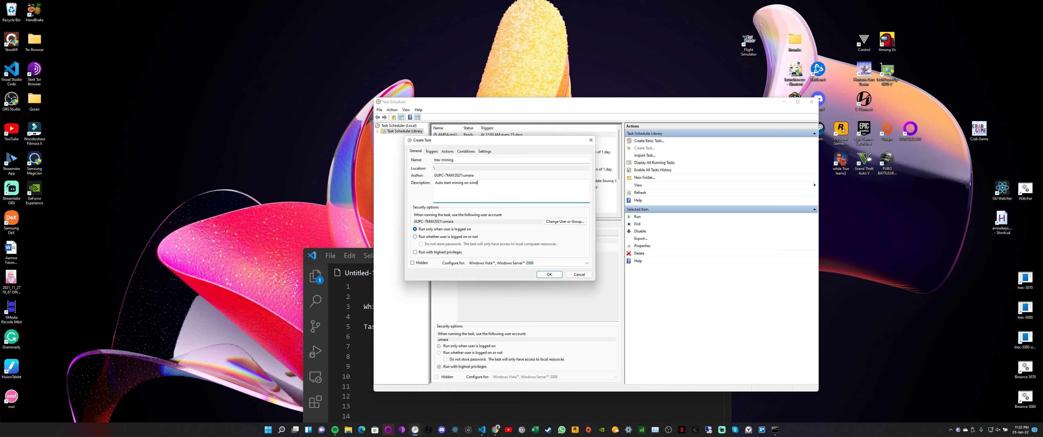
{"action": "type", "text": "tup."}
{"action": "left_click", "coordinate": [437, 252]}
Add a new trigger that begins the task at log on for a specific user
{"action": "left_click", "coordinate": [433, 151]}
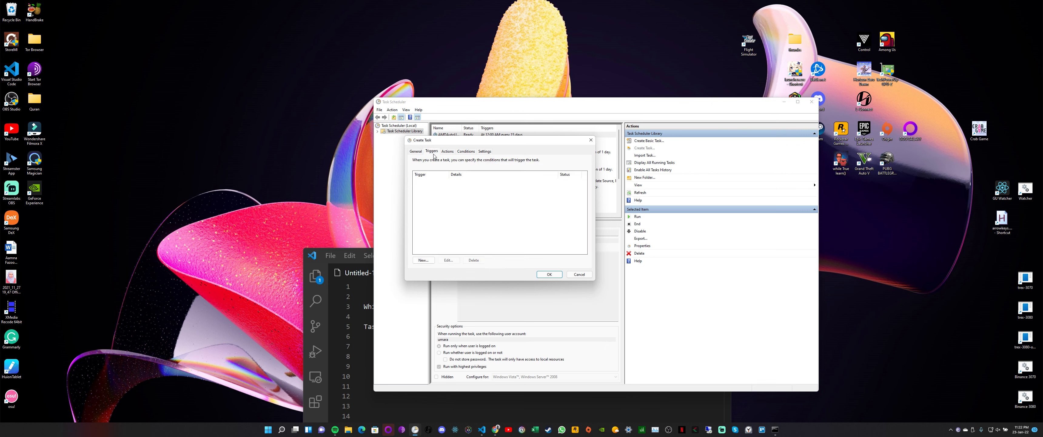
{"action": "left_click", "coordinate": [431, 264]}
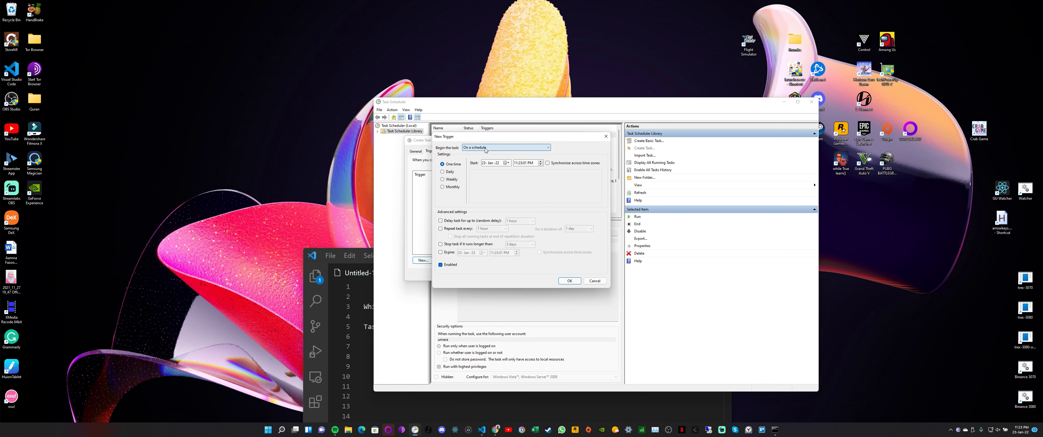
{"action": "left_click", "coordinate": [485, 148]}
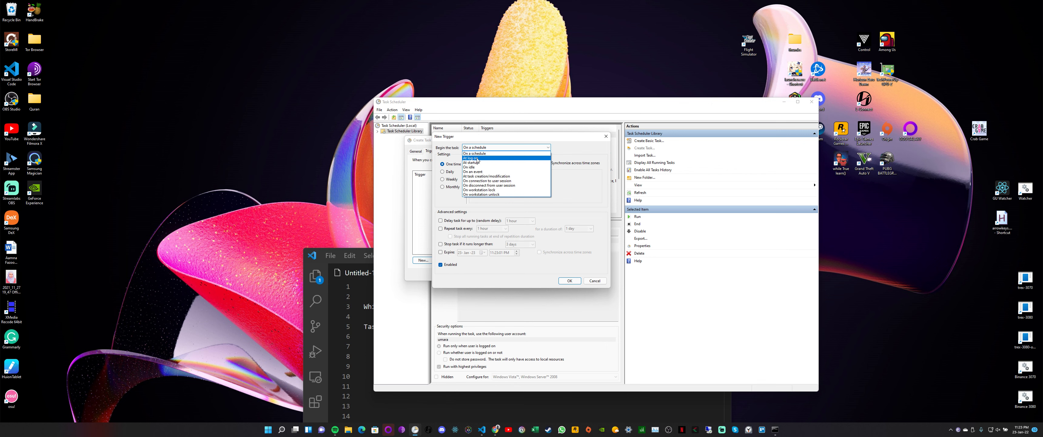
{"action": "left_click", "coordinate": [478, 159]}
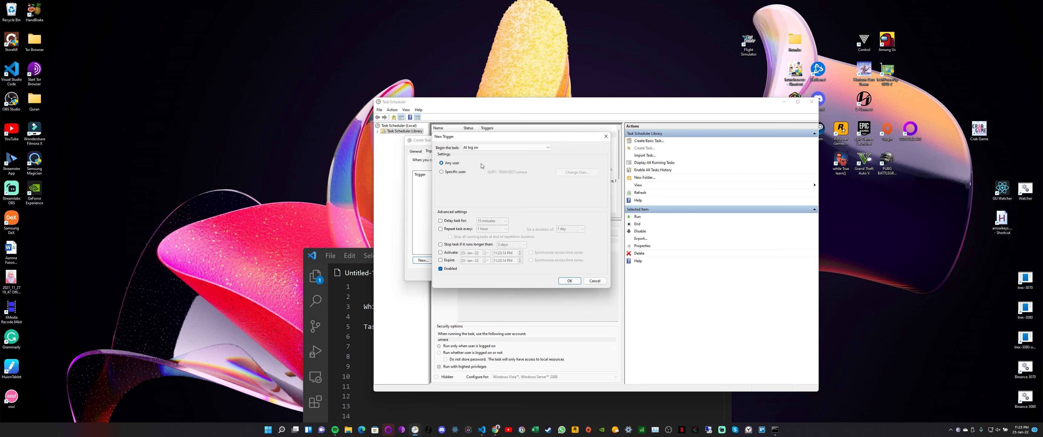
{"action": "left_click", "coordinate": [460, 173]}
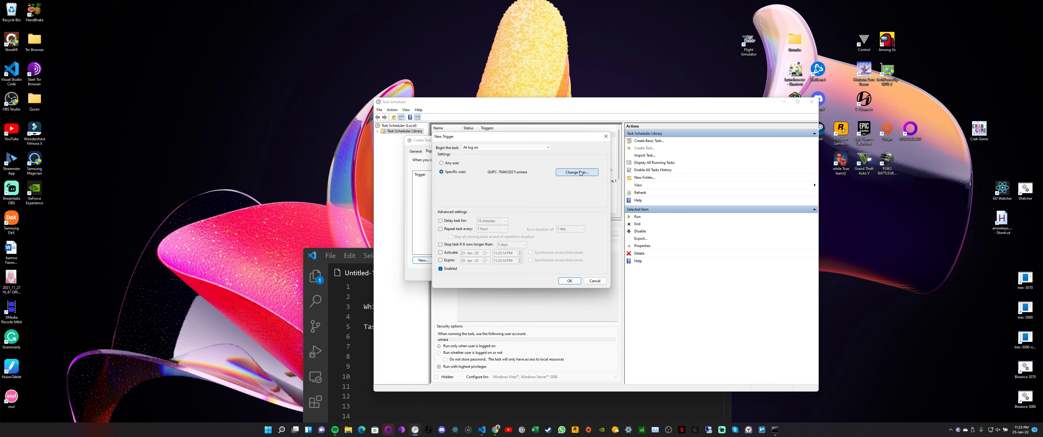
Delay the log-on trigger by 30 seconds and repeat every 1 hour indefinitely
{"action": "left_click", "coordinate": [457, 222]}
{"action": "left_click", "coordinate": [505, 220]}
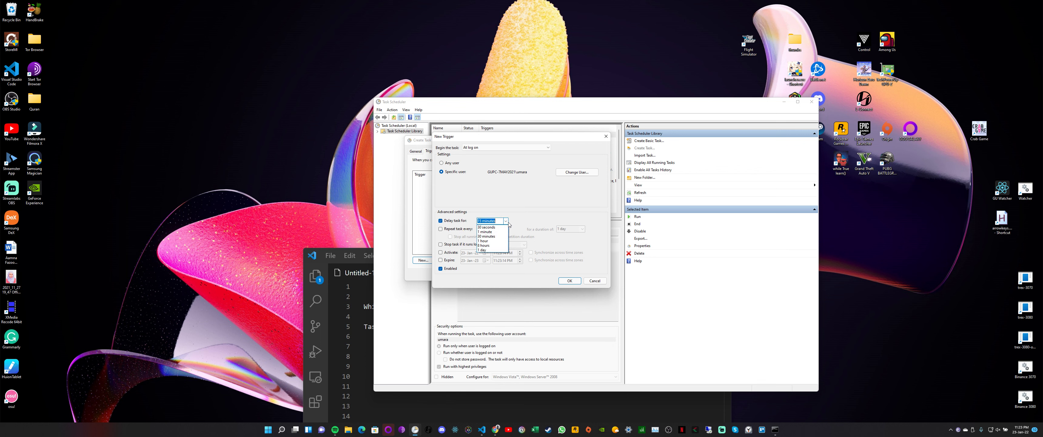
{"action": "left_click", "coordinate": [488, 227]}
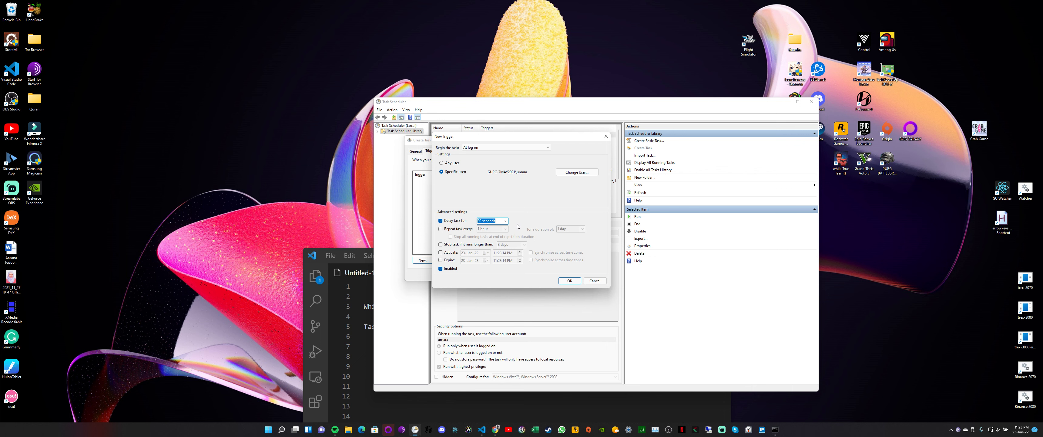
{"action": "left_click", "coordinate": [461, 229]}
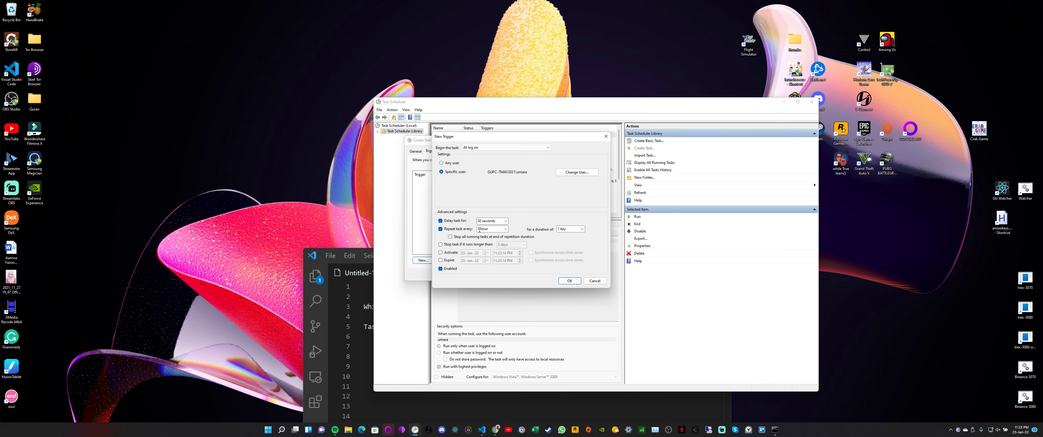
{"action": "left_click", "coordinate": [506, 230]}
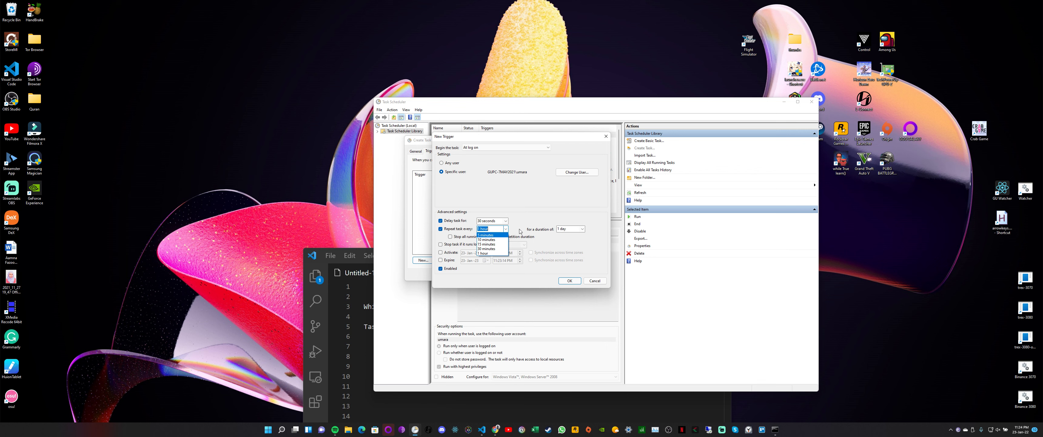
{"action": "left_click", "coordinate": [490, 229]}
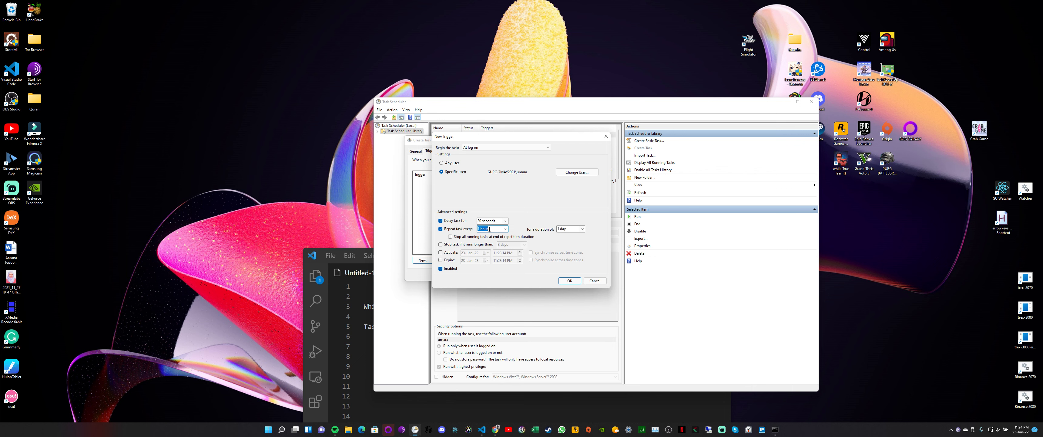
{"action": "left_click", "coordinate": [582, 229]}
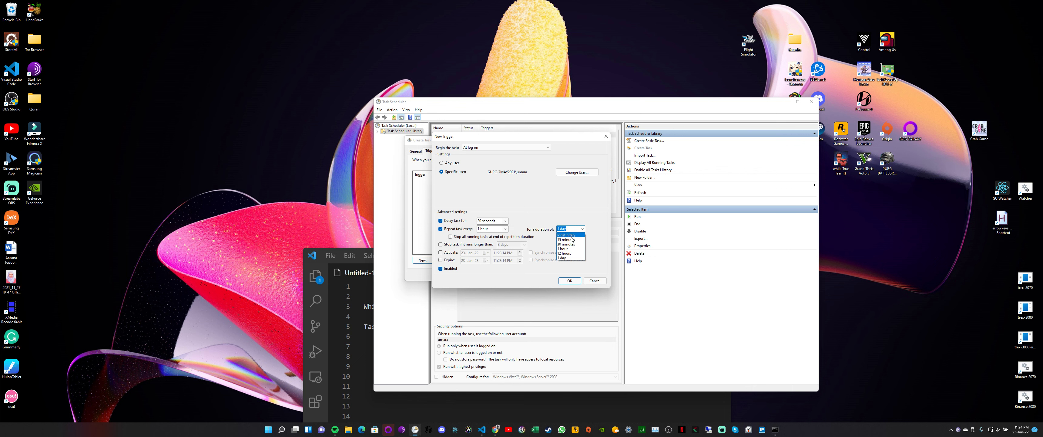
{"action": "left_click", "coordinate": [571, 235]}
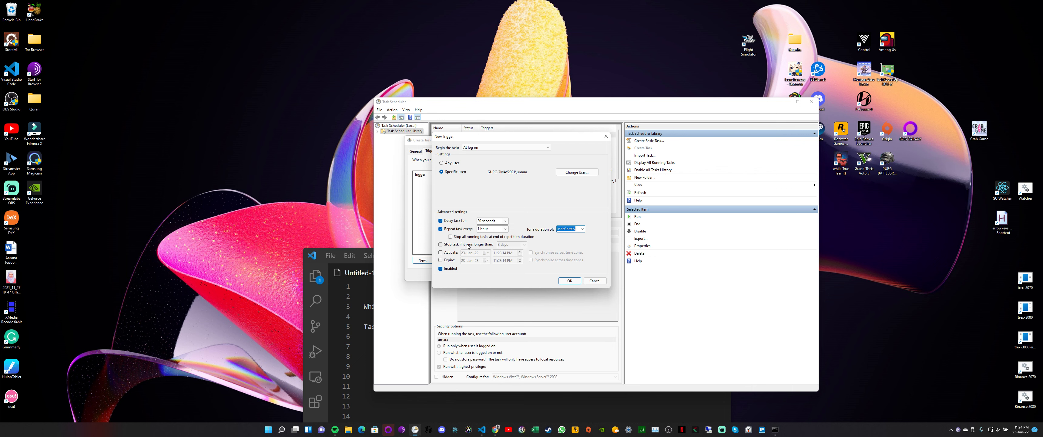
Save the At log on trigger and add a new Start a program action
{"action": "left_click", "coordinate": [570, 280]}
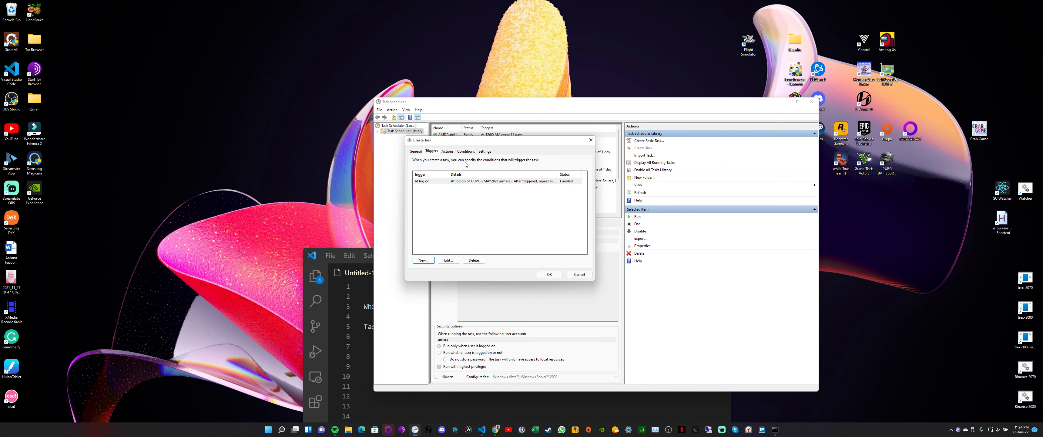
{"action": "left_click", "coordinate": [451, 153]}
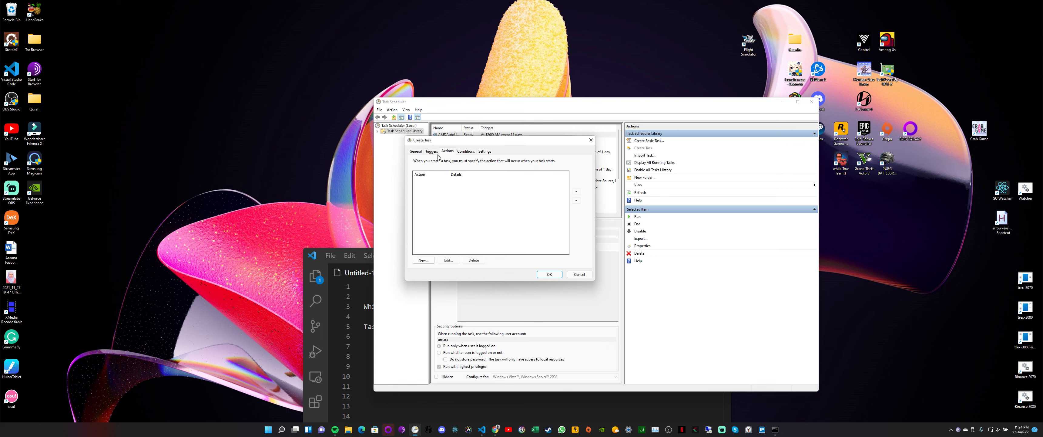
{"action": "left_click", "coordinate": [424, 259]}
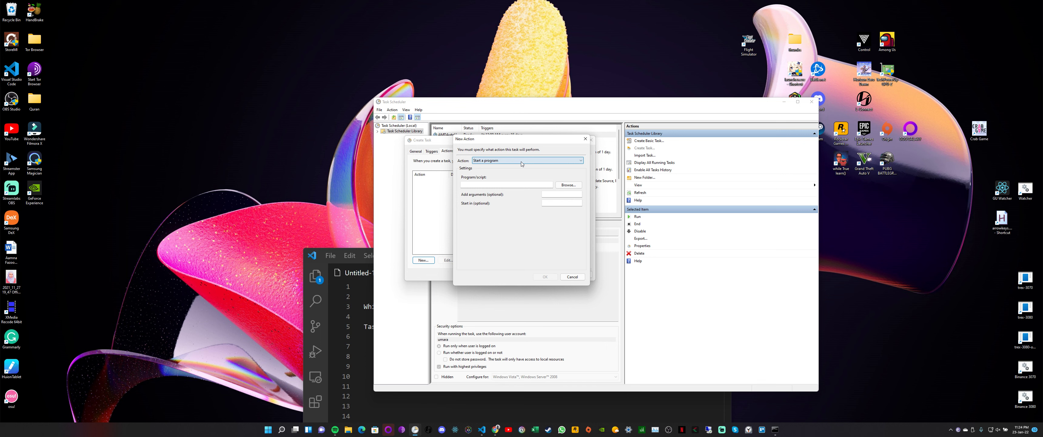
{"action": "left_click", "coordinate": [502, 162]}
{"action": "left_click", "coordinate": [481, 167]}
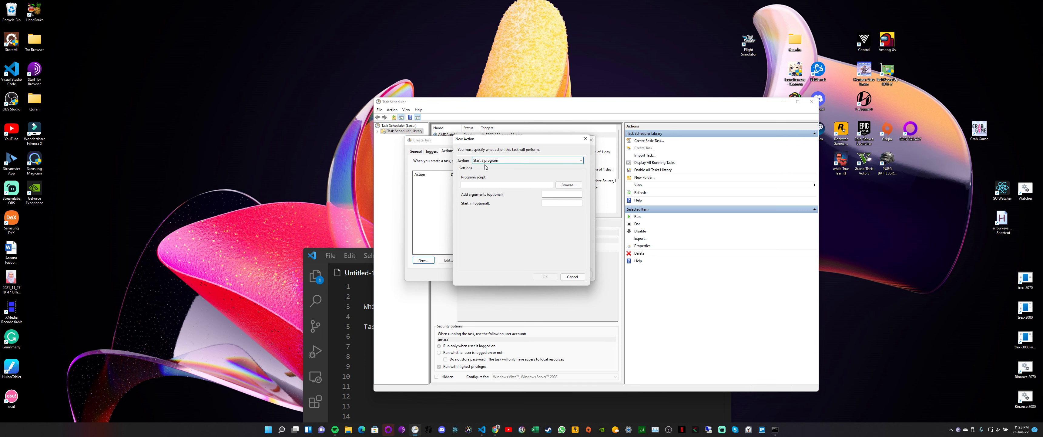
Point the action at the ETH-binance mining .bat file in the Installers t-rex folder and confirm
{"action": "left_click", "coordinate": [568, 185]}
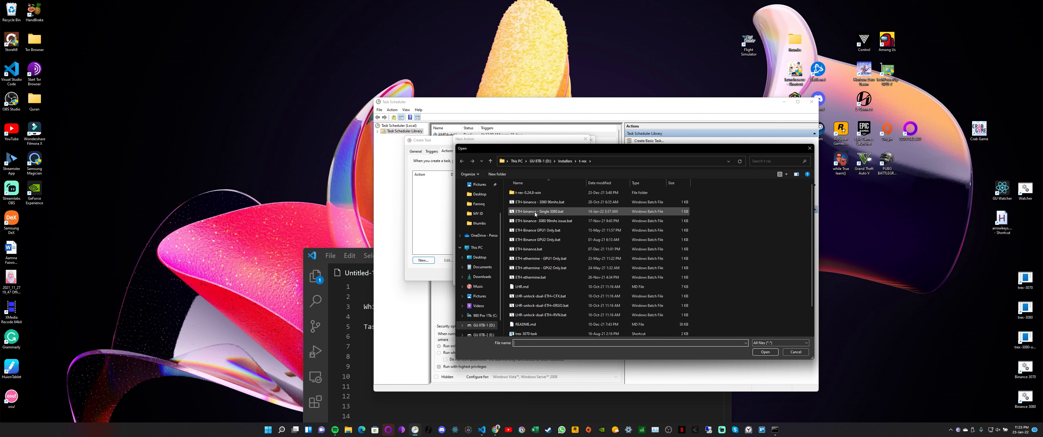
{"action": "left_click", "coordinate": [532, 202]}
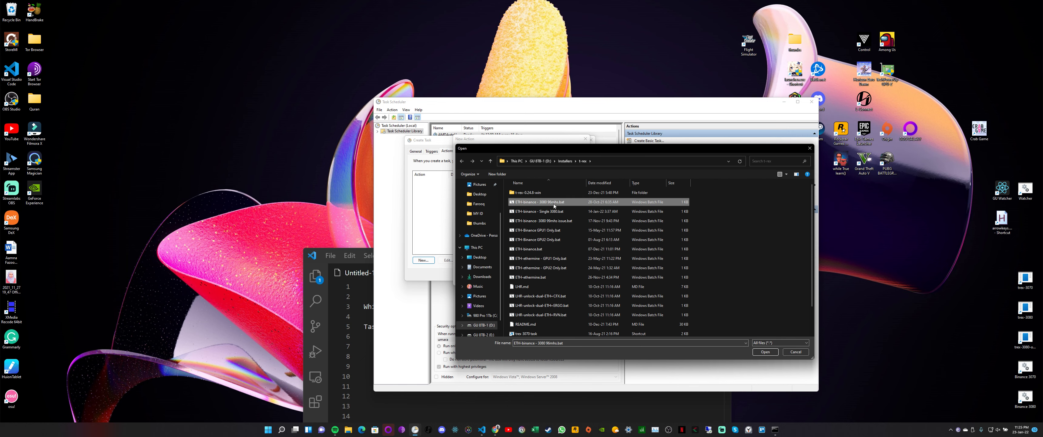
{"action": "left_click", "coordinate": [764, 352]}
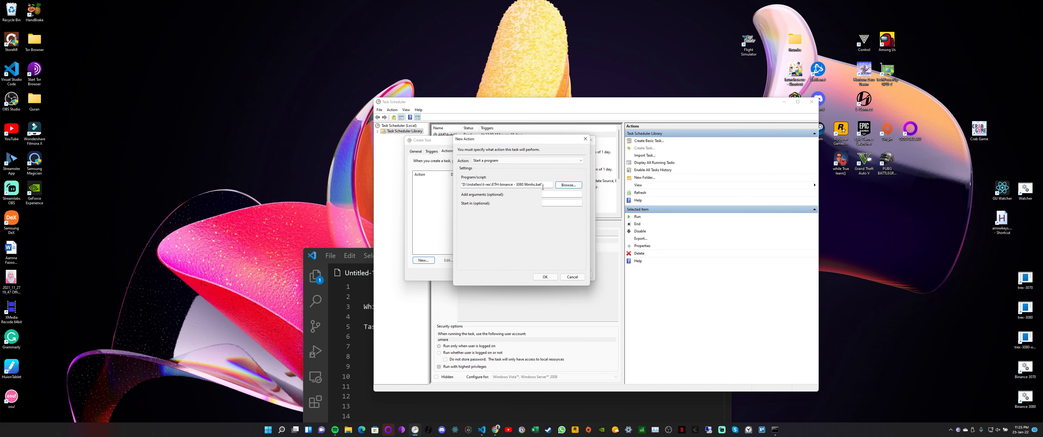
{"action": "left_click", "coordinate": [543, 186]}
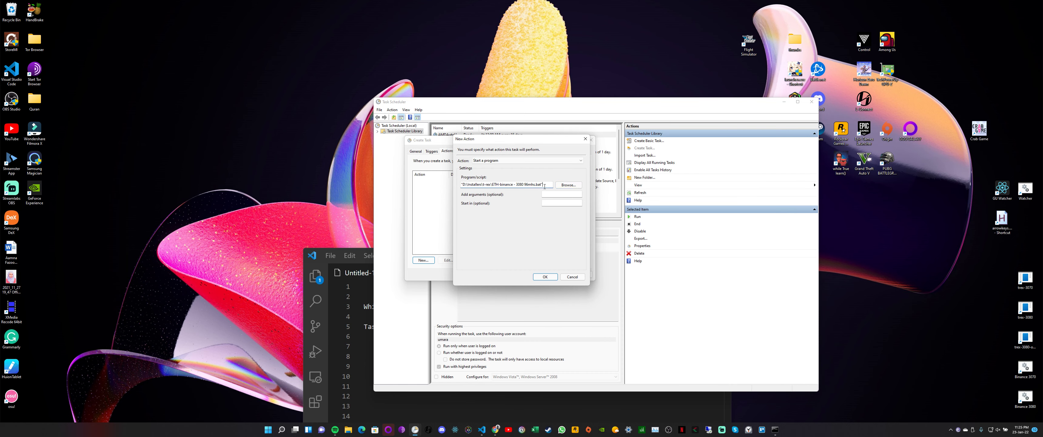
{"action": "left_click", "coordinate": [543, 276]}
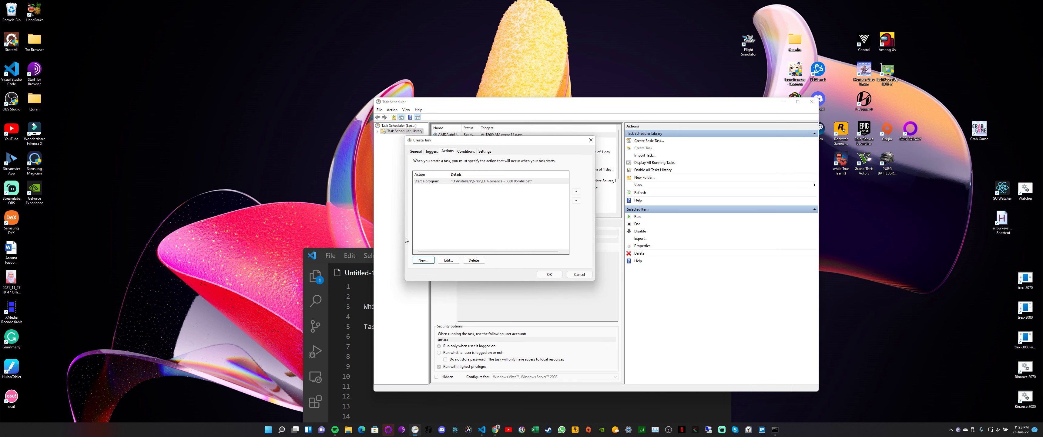
On Conditions, try the network-connection option, then leave it unrequired with AC-power and wake options kept
{"action": "left_click", "coordinate": [466, 154]}
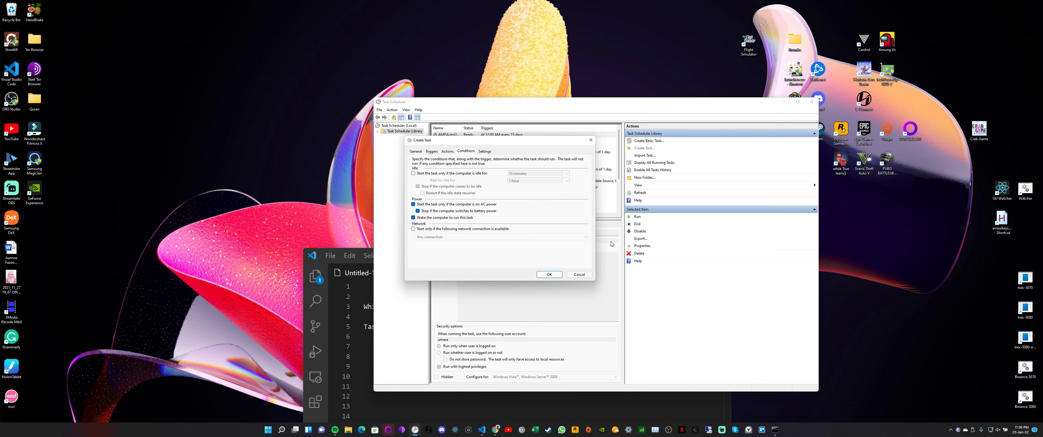
{"action": "left_click", "coordinate": [422, 229]}
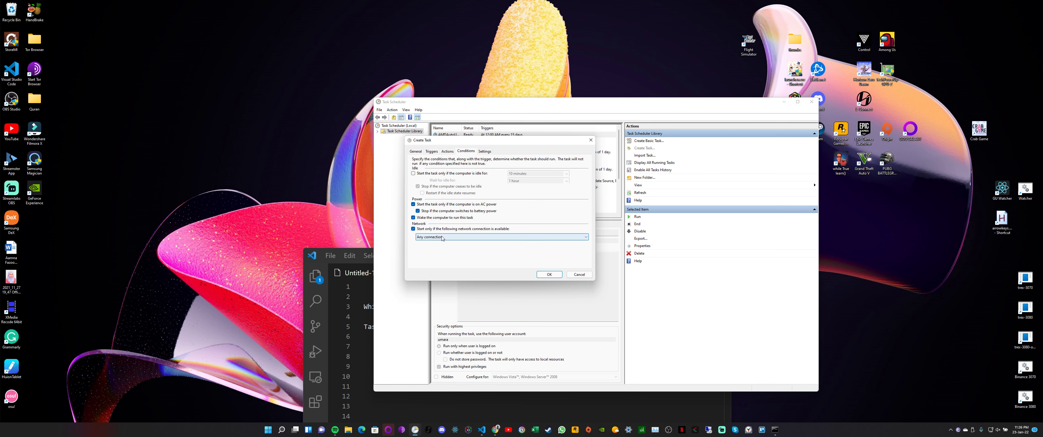
{"action": "left_click", "coordinate": [442, 238]}
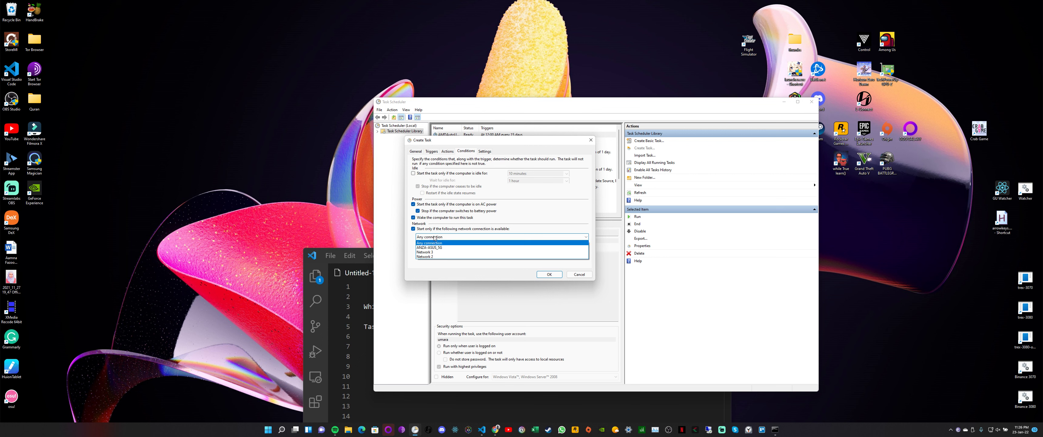
{"action": "left_click", "coordinate": [438, 230]}
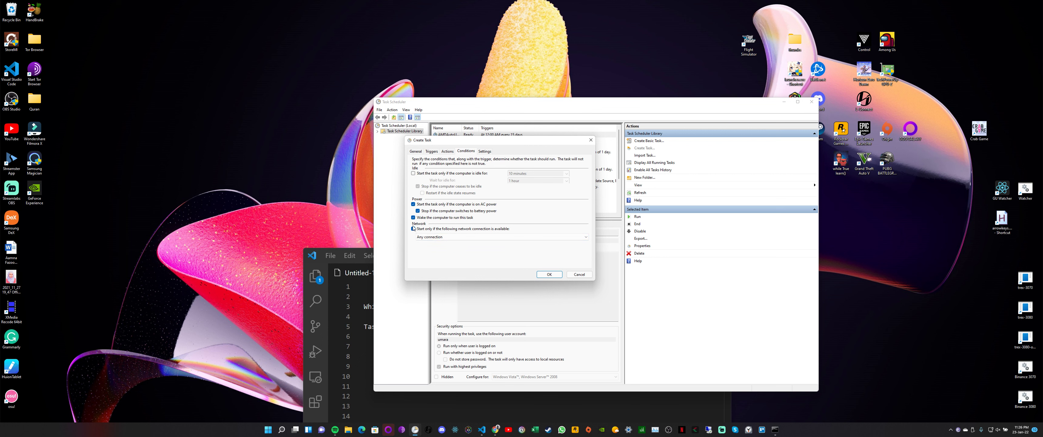
{"action": "left_click", "coordinate": [423, 237]}
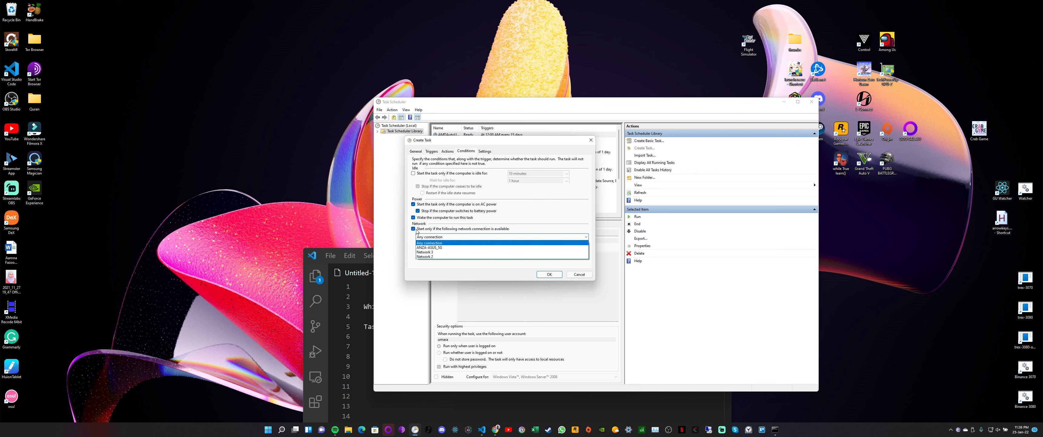
{"action": "left_click", "coordinate": [429, 230]}
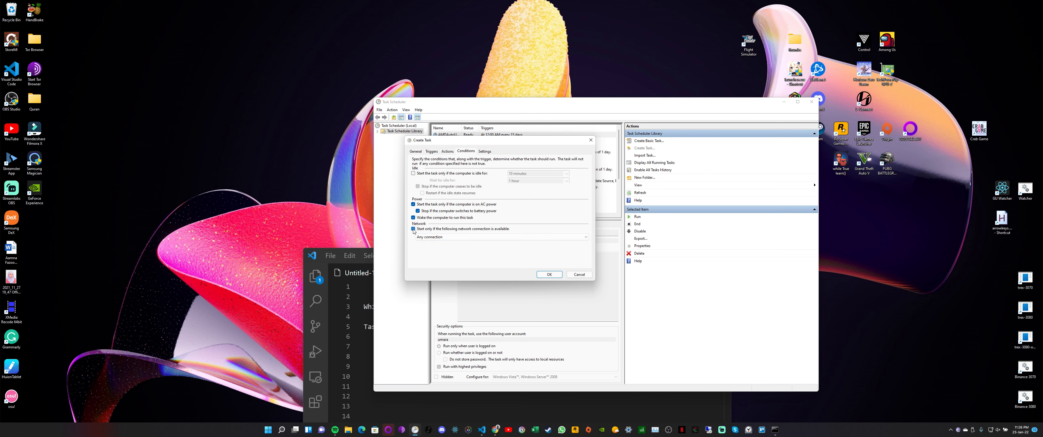
{"action": "left_click", "coordinate": [413, 229]}
Run after missed starts, restart every 1 hour on failure, remove the run-time limit, and save the task
{"action": "left_click", "coordinate": [486, 152]}
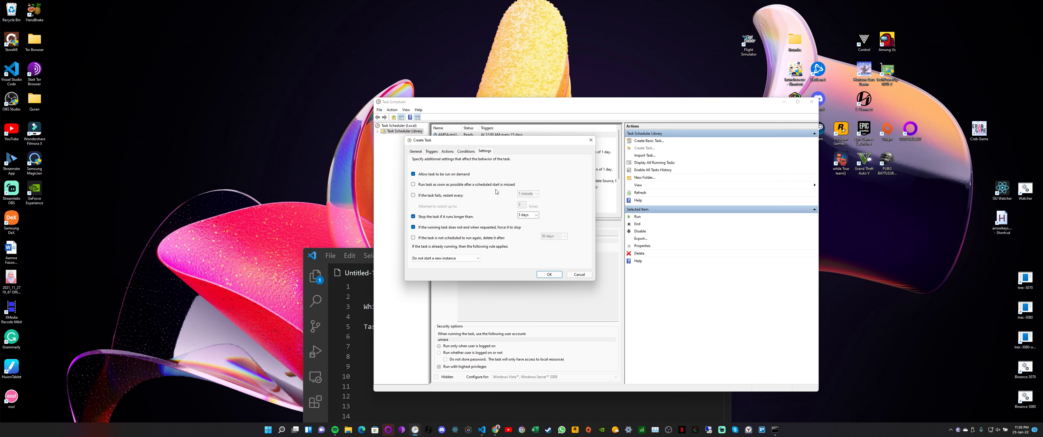
{"action": "left_click", "coordinate": [413, 185]}
{"action": "left_click", "coordinate": [414, 196]}
{"action": "left_click", "coordinate": [527, 194]}
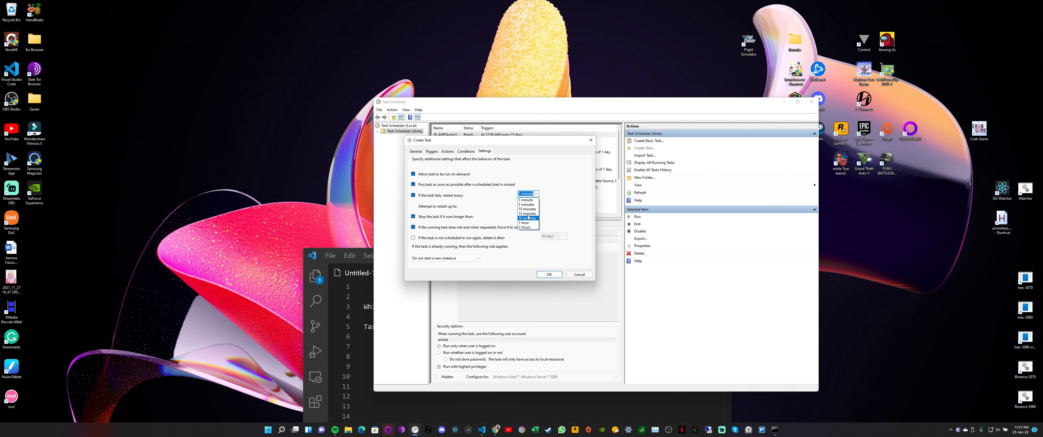
{"action": "left_click", "coordinate": [530, 224]}
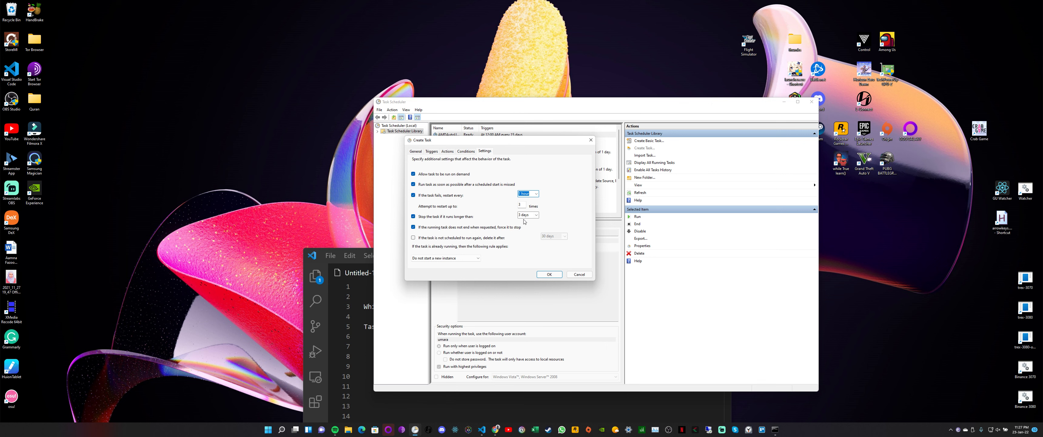
{"action": "left_click", "coordinate": [413, 217]}
{"action": "left_click", "coordinate": [555, 276]}
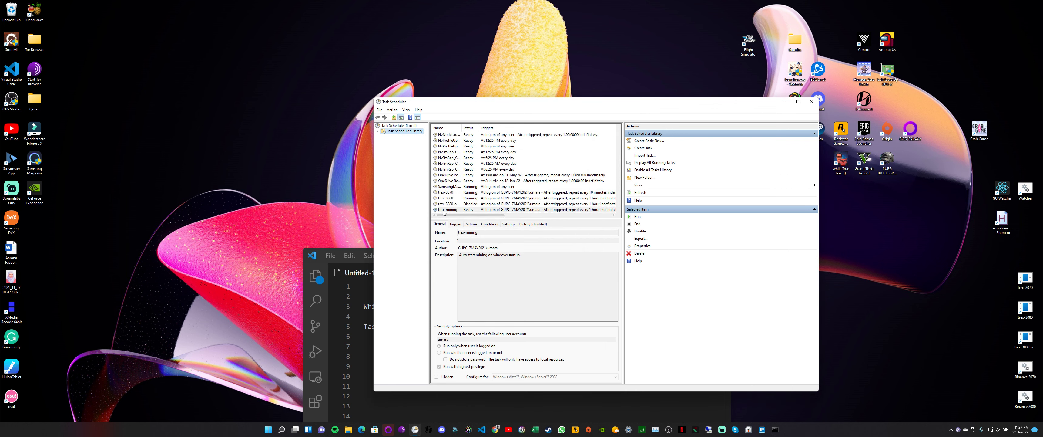
Select the trex mining task in the library and move the Task Scheduler window to the upper left
{"action": "left_click", "coordinate": [469, 210]}
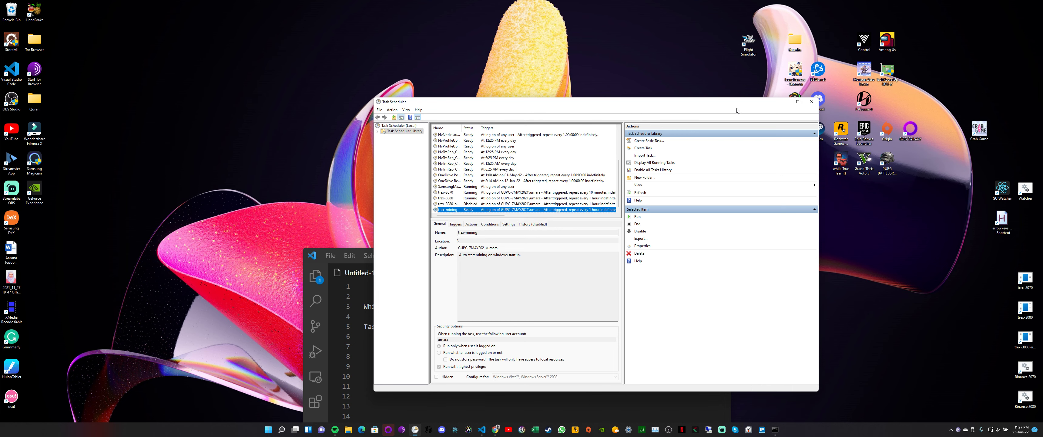
{"action": "left_click_drag", "start_coordinate": [526, 101], "coordinate": [328, 45]}
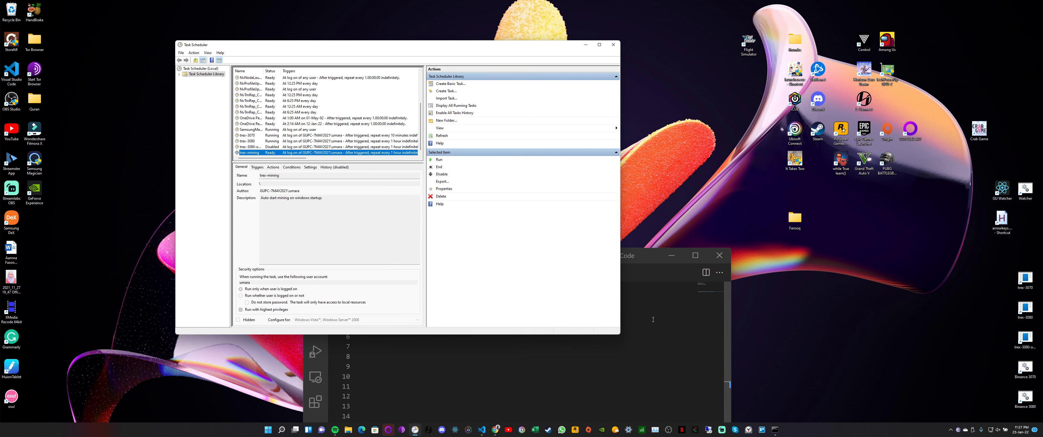
Start a new desktop shortcut via the desktop's Show more options > New > Shortcut
{"action": "left_click", "coordinate": [862, 255]}
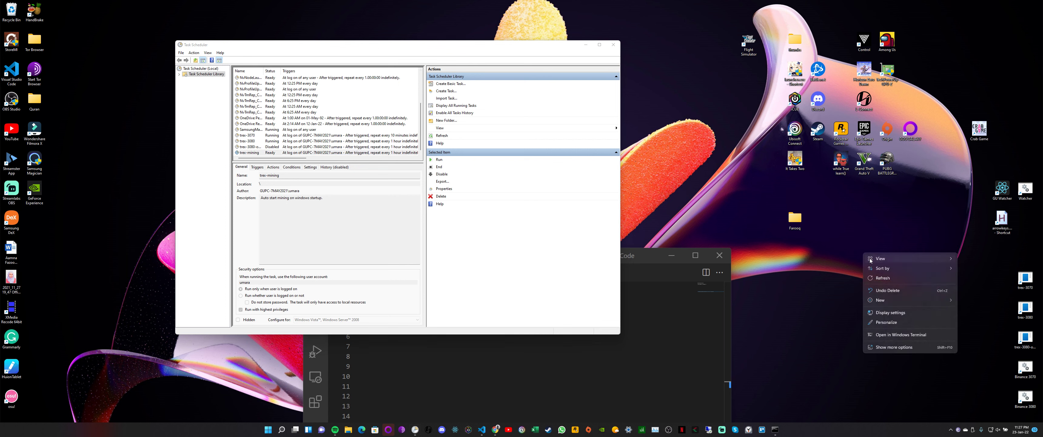
{"action": "left_click", "coordinate": [881, 348]}
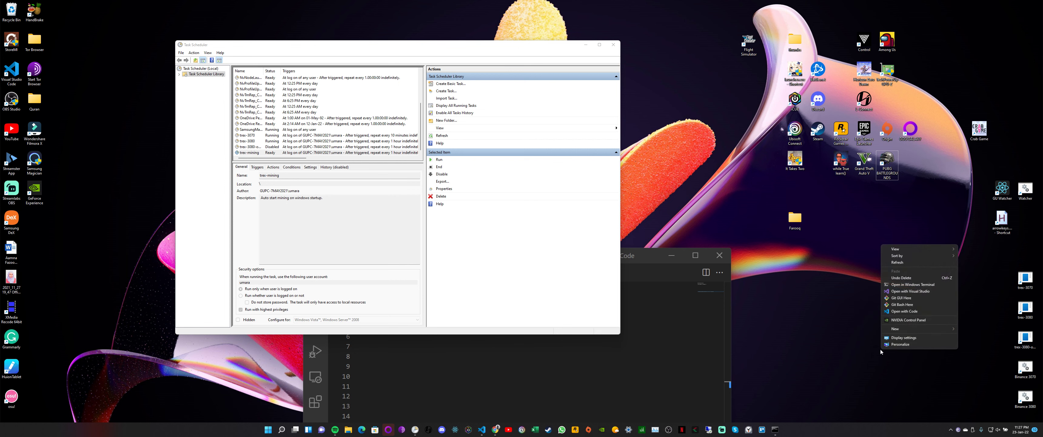
{"action": "mouse_move", "coordinate": [894, 330]}
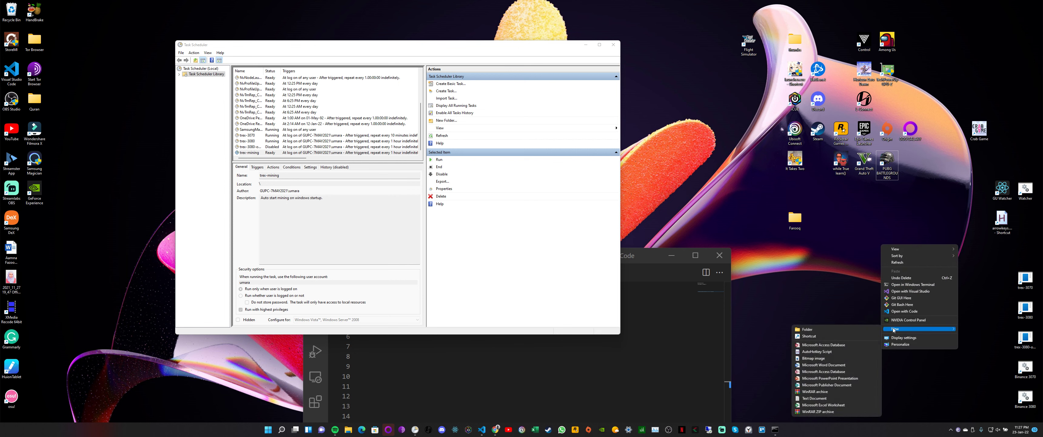
{"action": "left_click", "coordinate": [844, 335]}
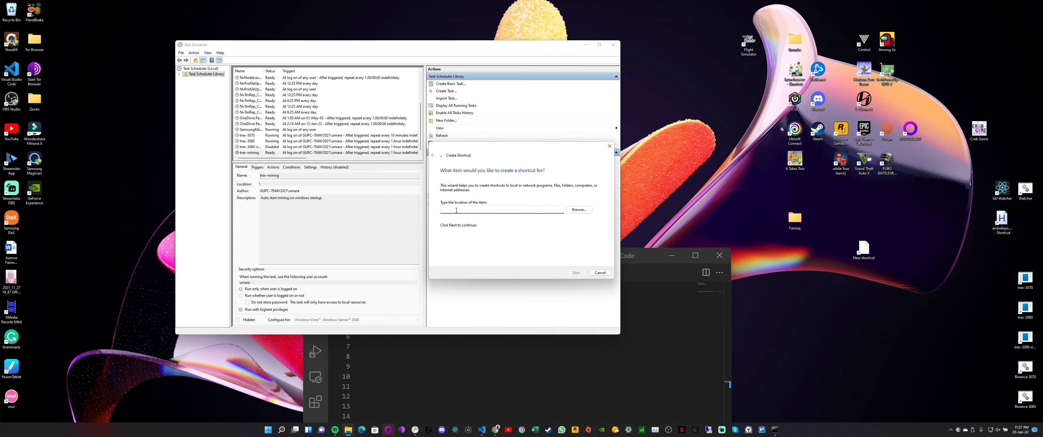
Set the shortcut target to schtasks /run /tn "trex mining" and name it 'start mining'
{"action": "key", "text": "alt+Tab"}
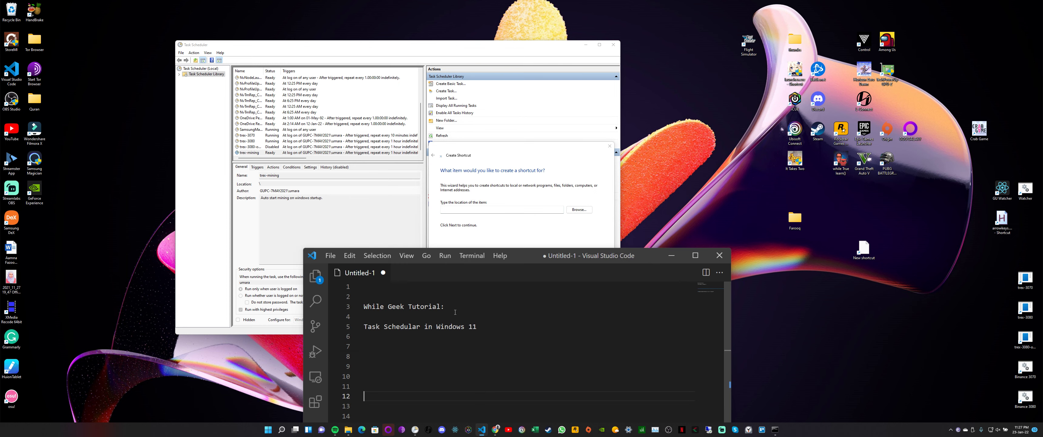
{"action": "left_click_drag", "start_coordinate": [517, 265], "coordinate": [489, 166]}
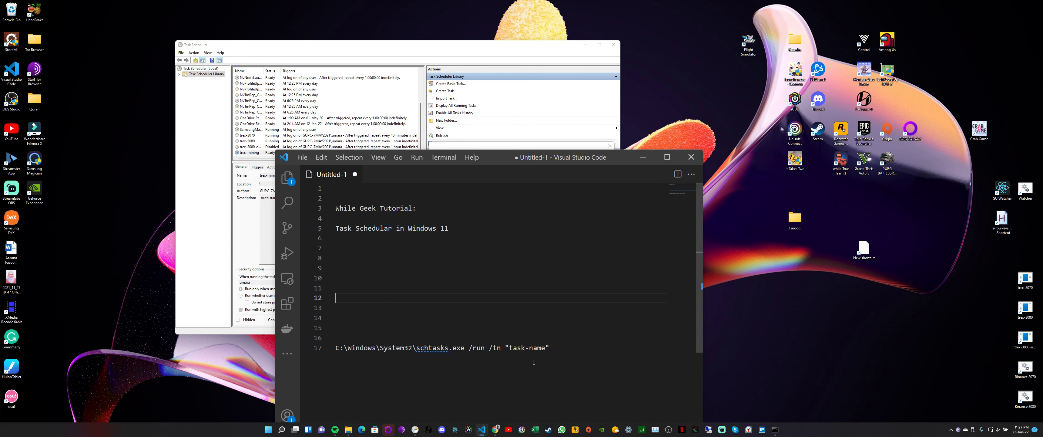
{"action": "left_click_drag", "start_coordinate": [550, 347], "coordinate": [313, 349]}
{"action": "key", "text": "ctrl+c"}
{"action": "left_click_drag", "start_coordinate": [589, 159], "coordinate": [534, 273]}
{"action": "left_click", "coordinate": [513, 208]}
{"action": "key", "text": "ctrl+v"}
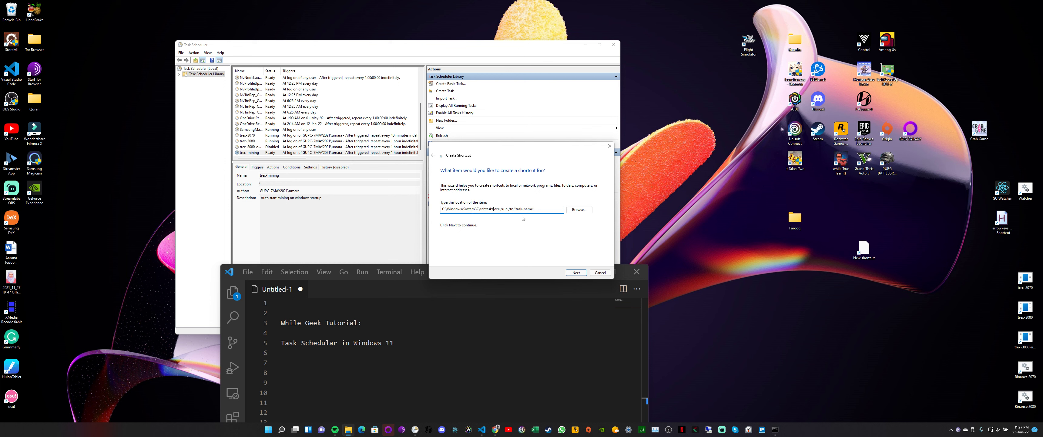
{"action": "left_click_drag", "start_coordinate": [517, 209], "coordinate": [532, 210]}
{"action": "type", "text": "t"}
{"action": "left_click", "coordinate": [577, 273]}
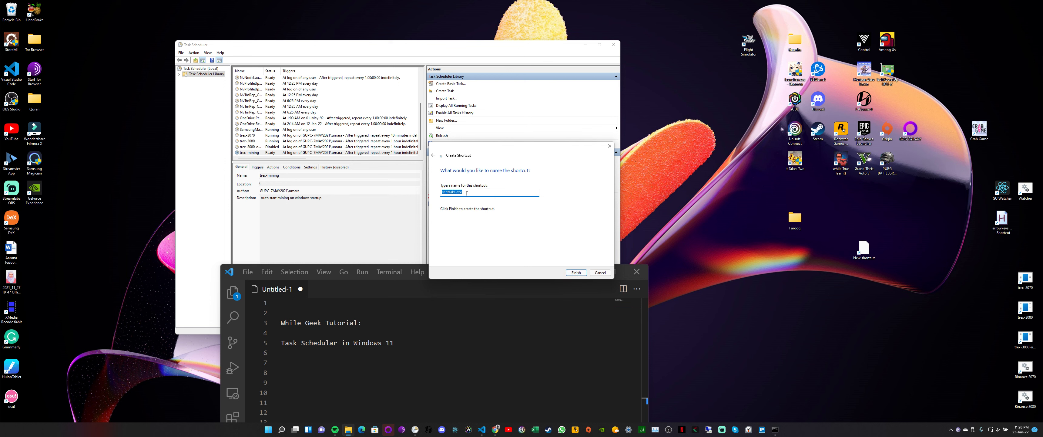
{"action": "type", "text": "start mining"}
Finish the start mining shortcut, run the T-Rex miner from it, then stop the miner
{"action": "left_click", "coordinate": [576, 272]}
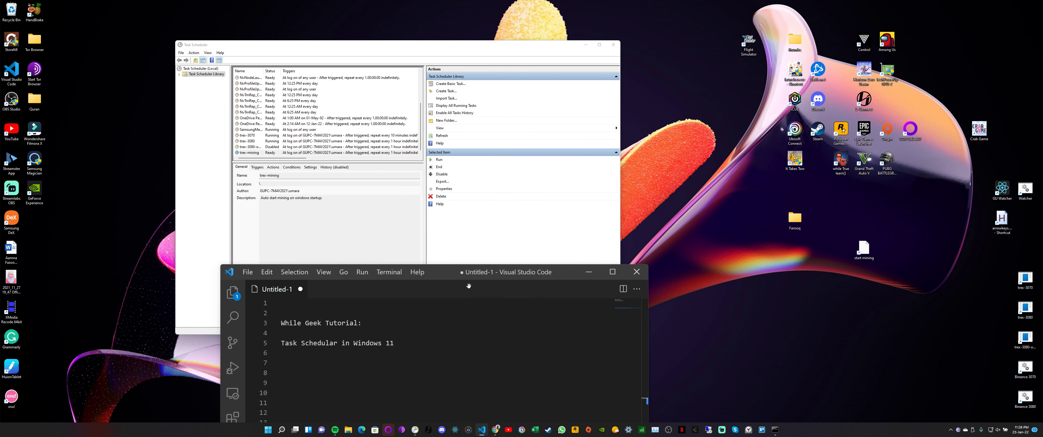
{"action": "left_click", "coordinate": [861, 260]}
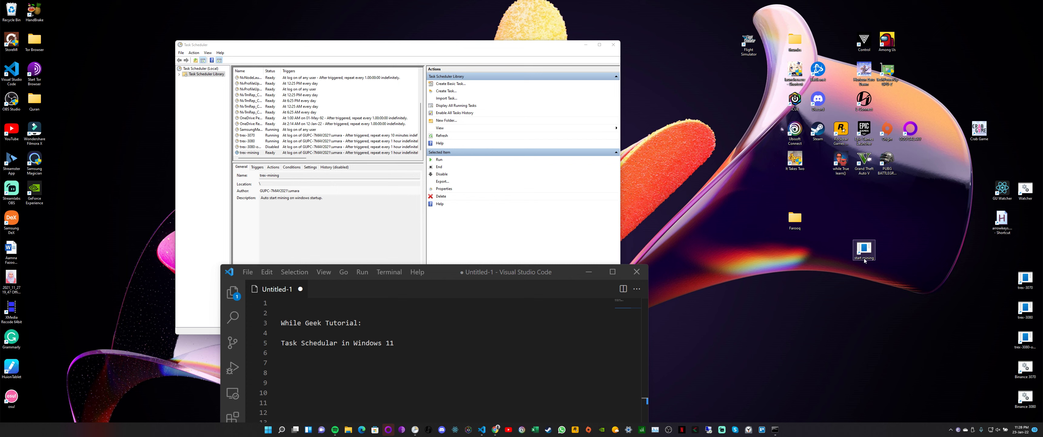
{"action": "double_click", "coordinate": [865, 252]}
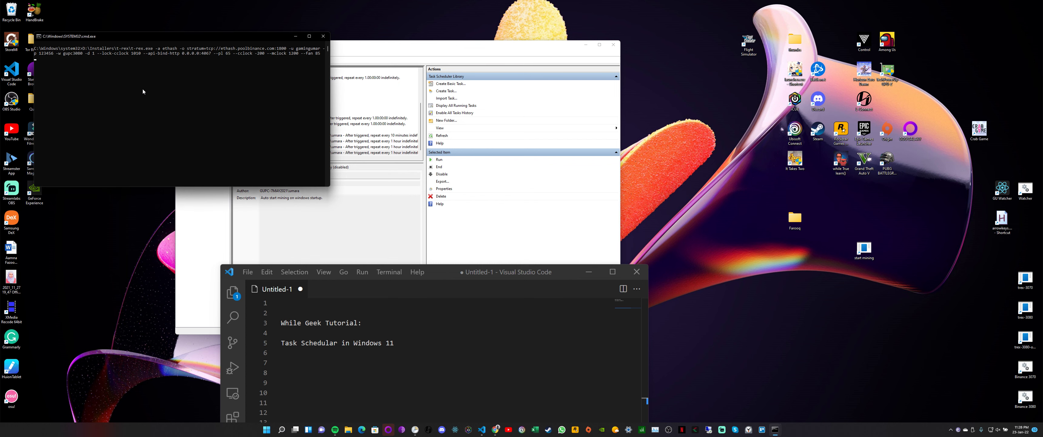
{"action": "left_click", "coordinate": [327, 40]}
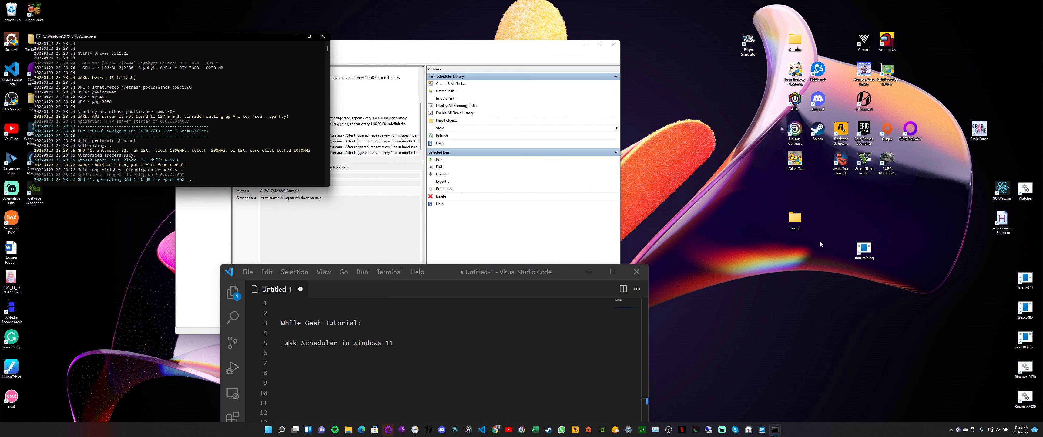